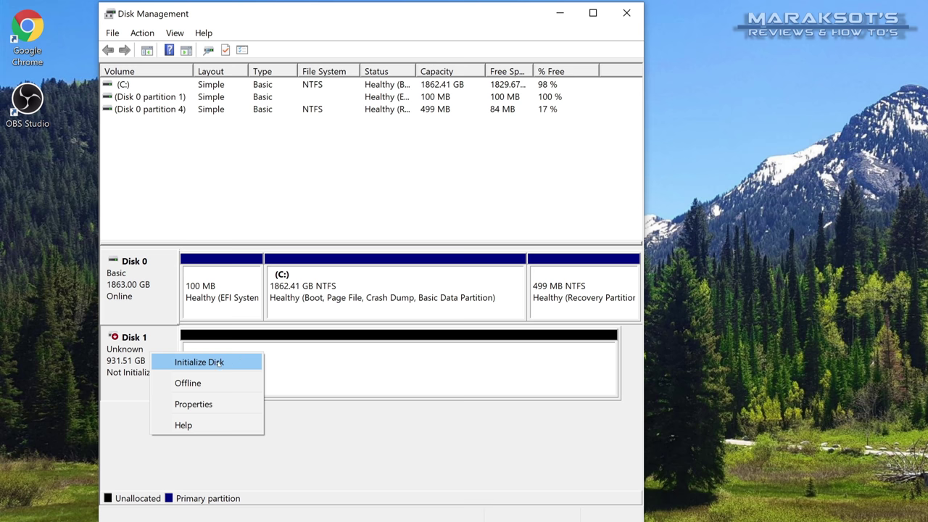
Initialize the new Disk 1 with the GPT partition style.
click(213, 360)
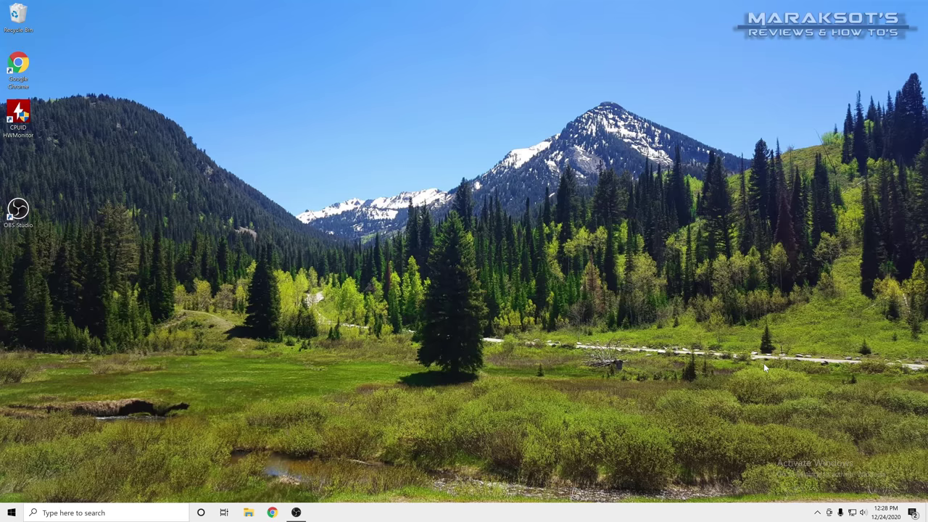
Search Google for Acronis True Image and open the True Image 2021 store link.
click(276, 515)
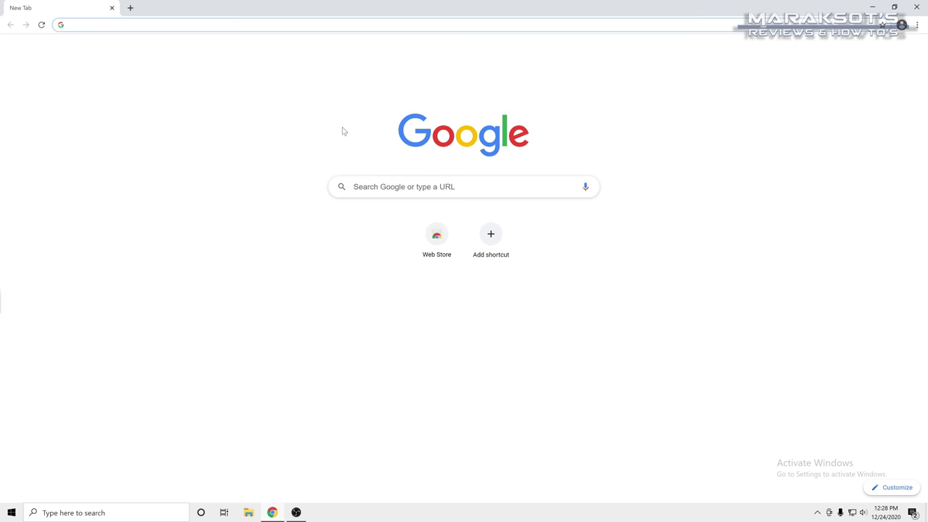
click(435, 186)
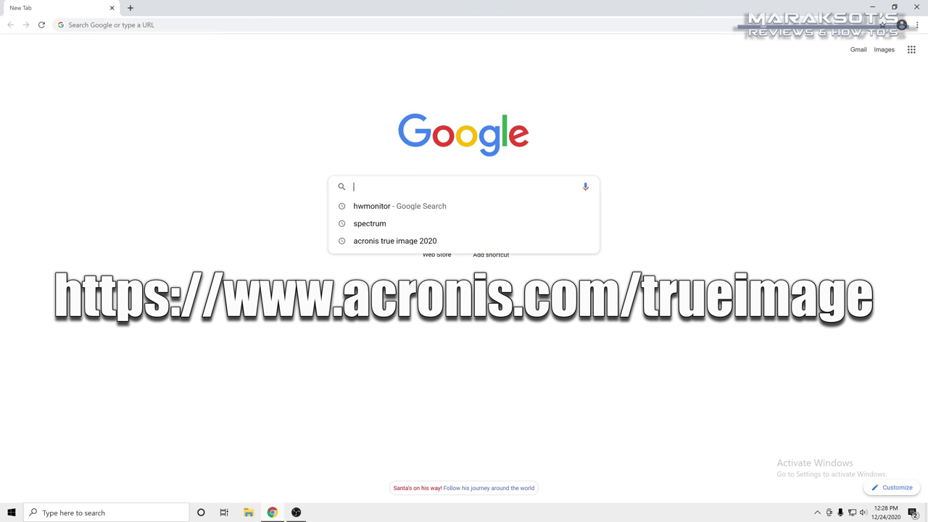
text(acronis true image 2020)
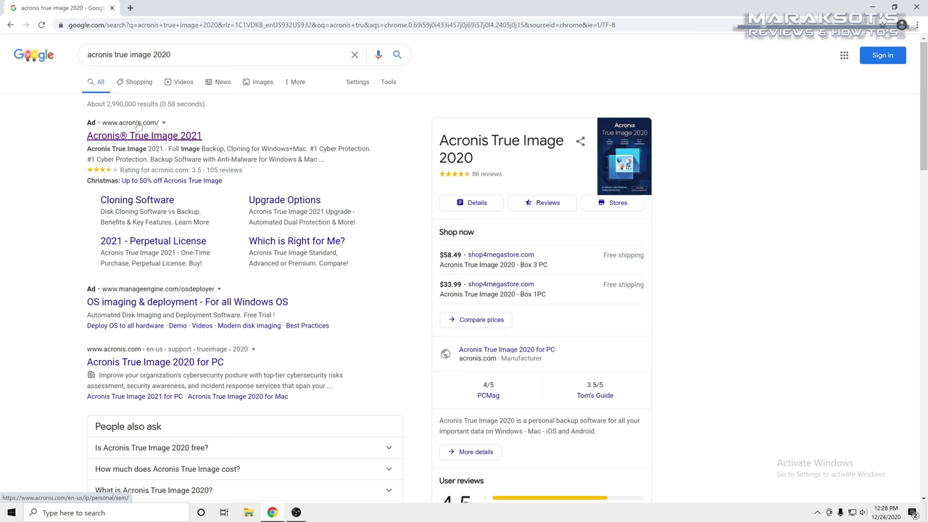
click(164, 140)
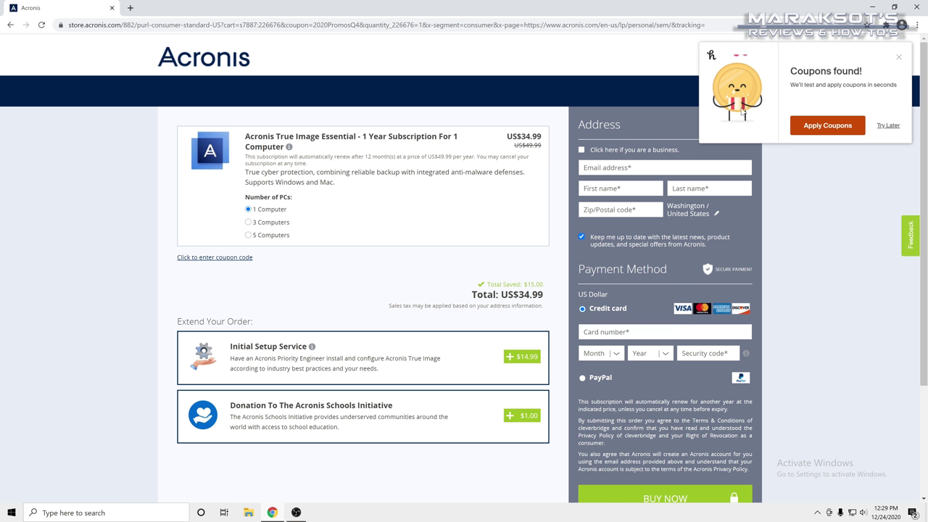
Apply the $15 coupon to cut the total to US$19.99 and review the checkout page.
click(826, 128)
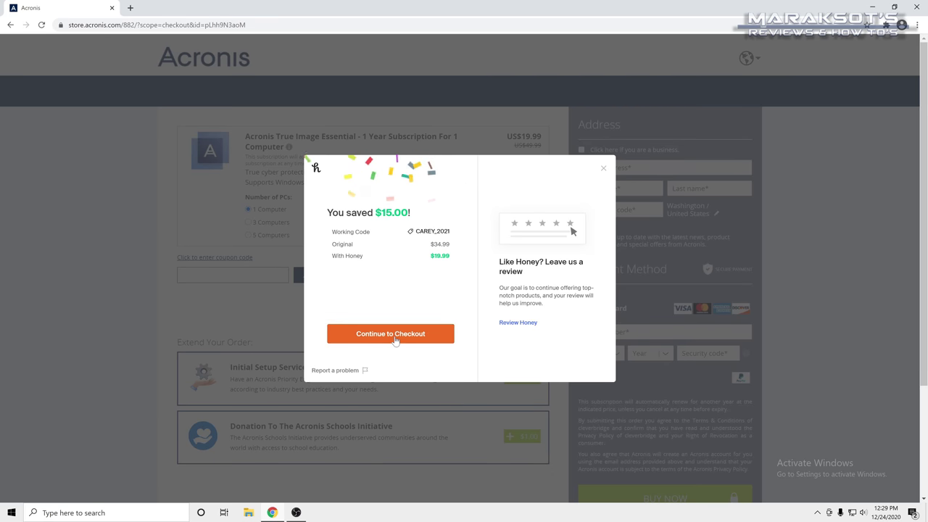
click(427, 335)
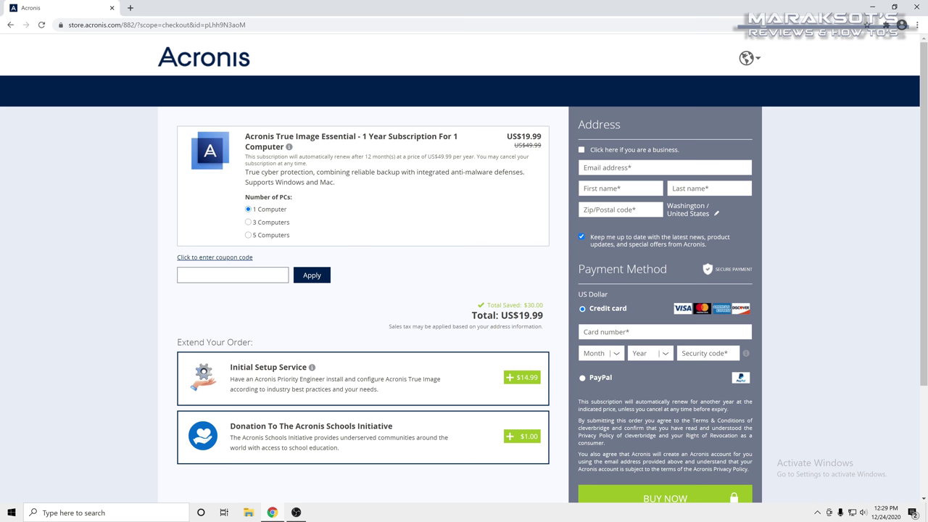
scroll(633, 349, down, 3)
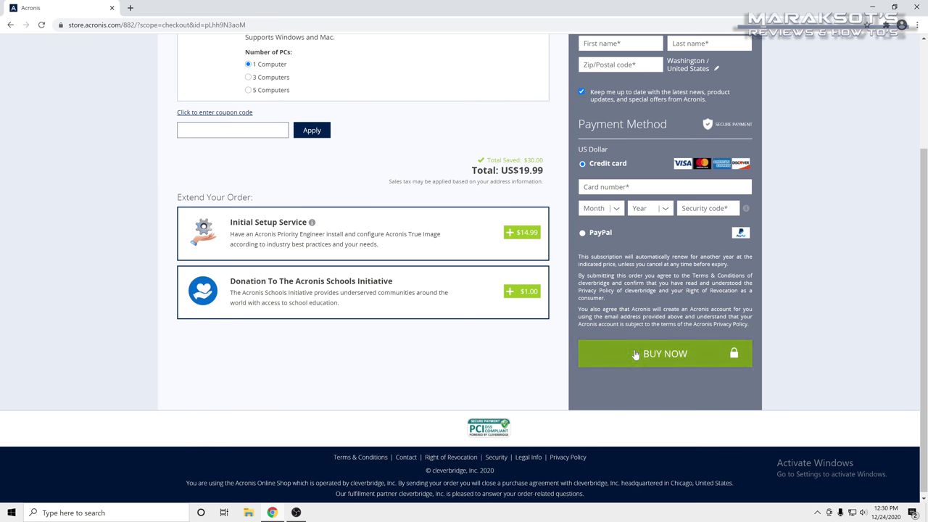
scroll(633, 349, up, 3)
scroll(633, 349, down, 1)
scroll(632, 348, up, 1)
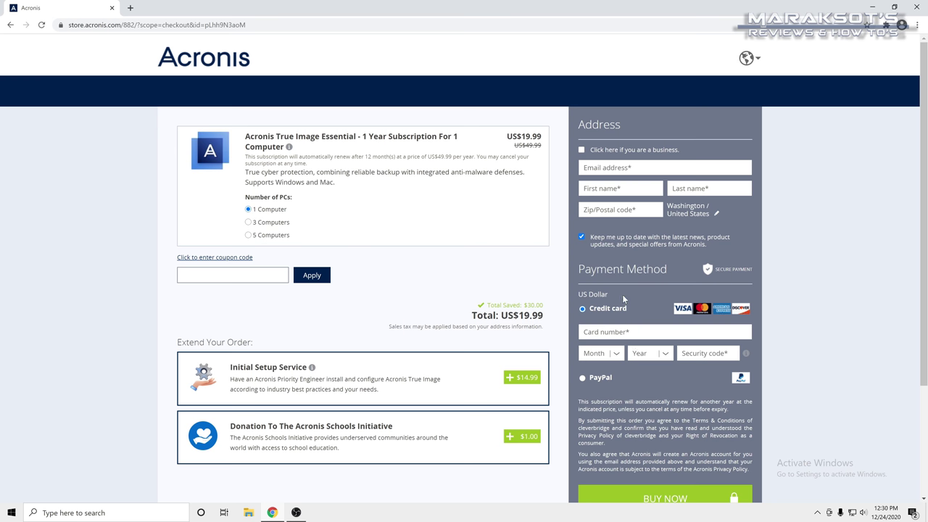
scroll(626, 290, down, 2)
scroll(627, 290, up, 2)
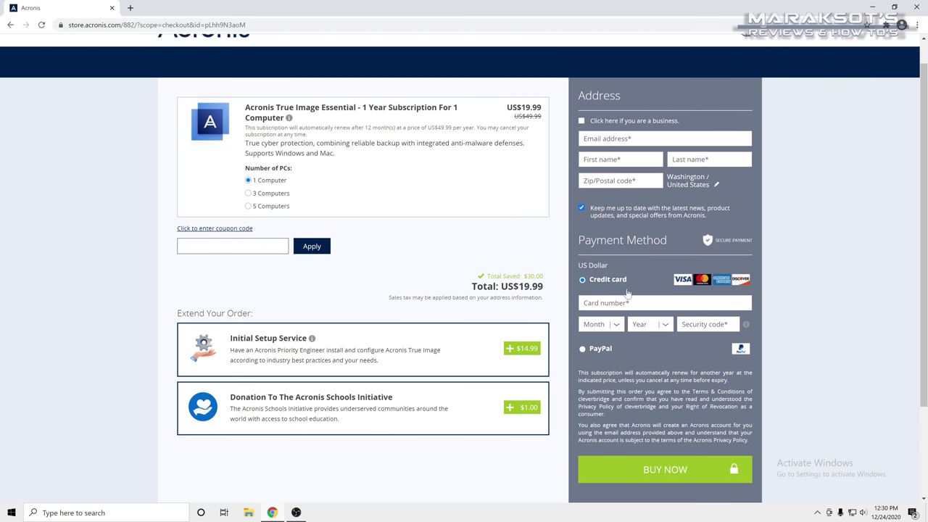
scroll(628, 292, up, 1)
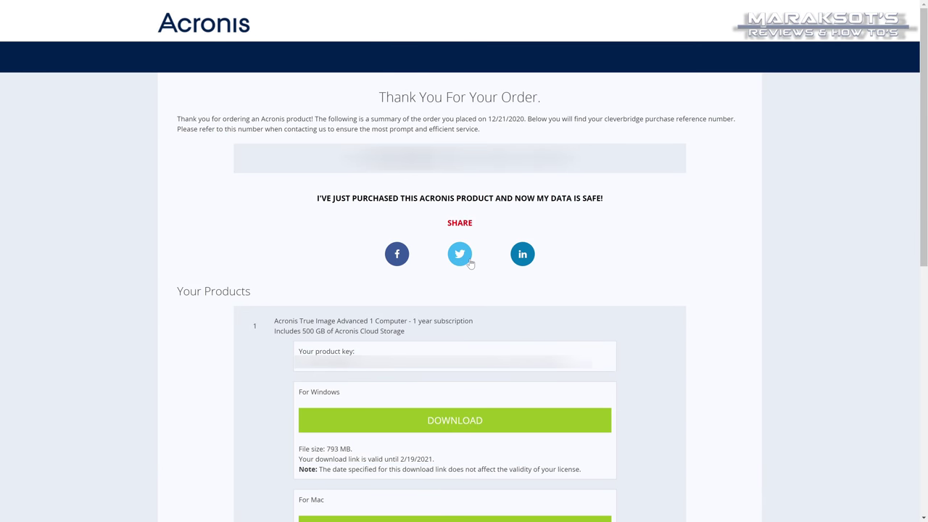
Download the Windows installer of True Image, approve the UAC prompt, and install it.
scroll(468, 261, down, 3)
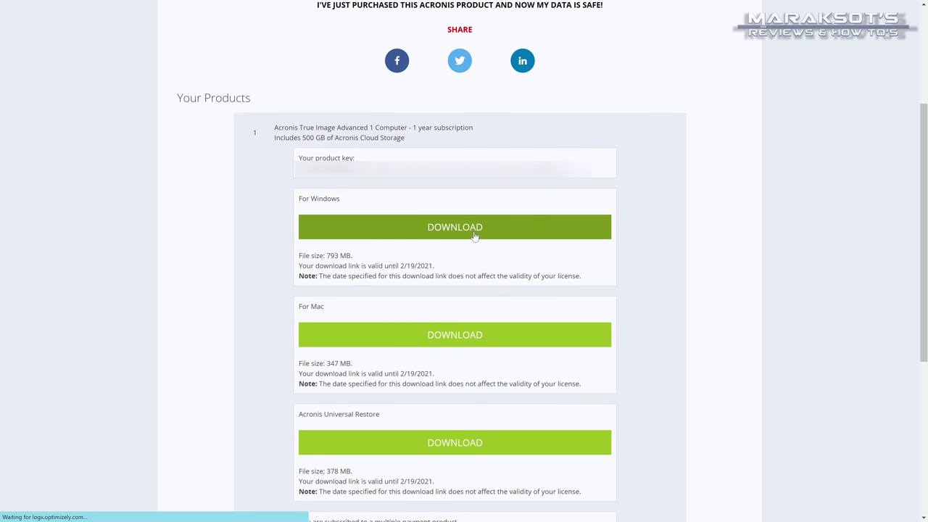
click(595, 235)
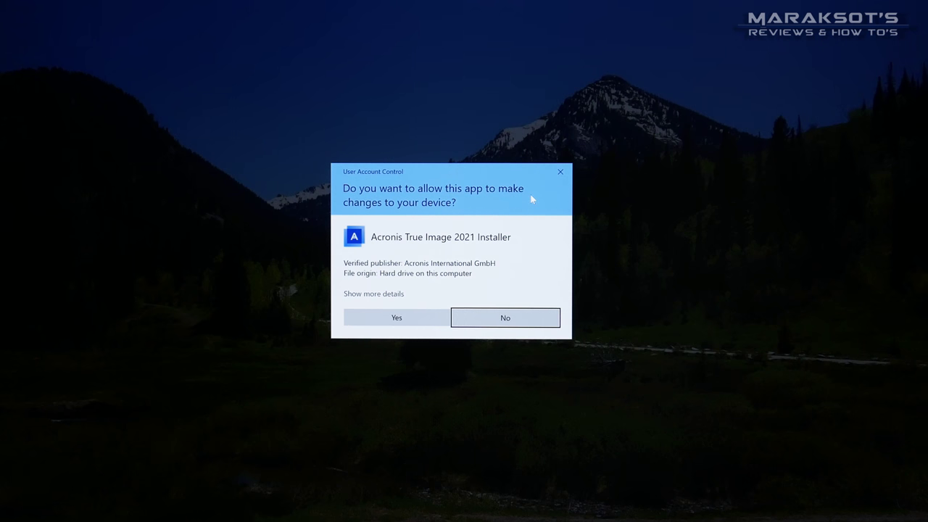
click(397, 318)
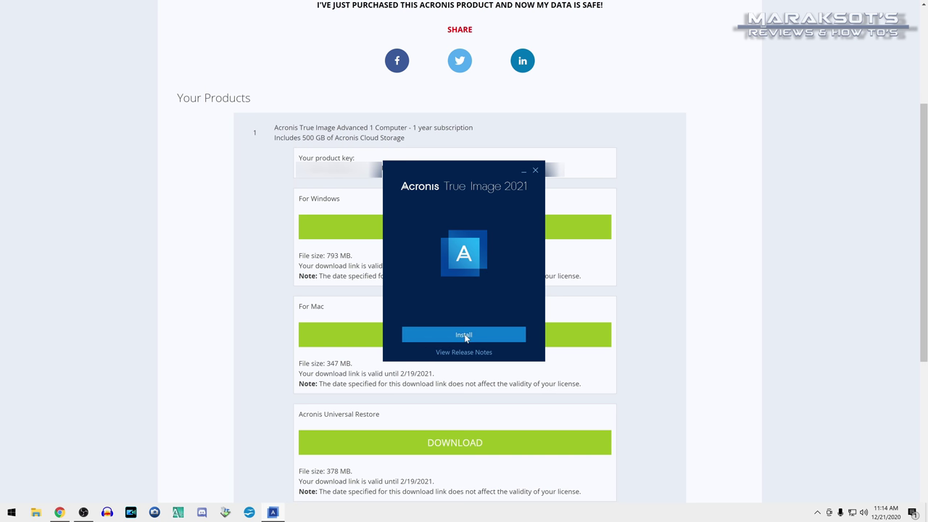
click(466, 337)
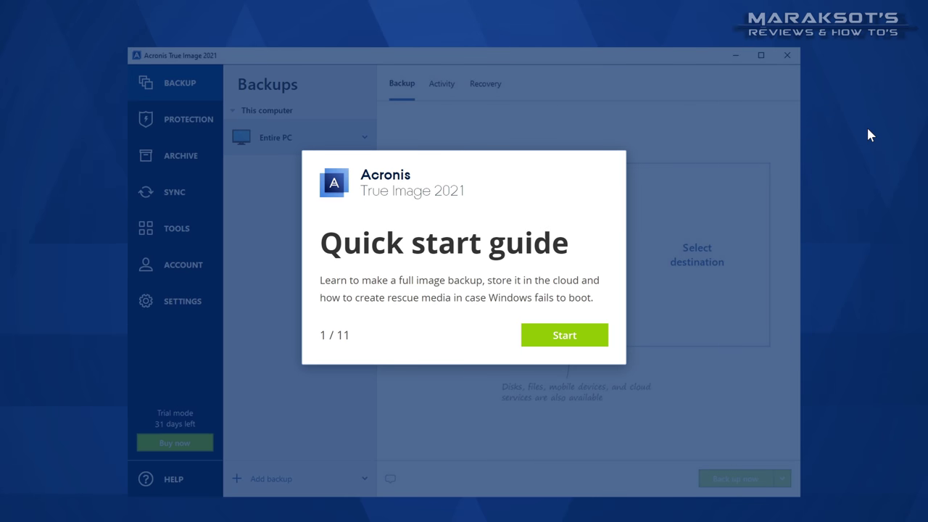
Step through the quick start tour past the destination, cloud trial and backup tips.
click(570, 340)
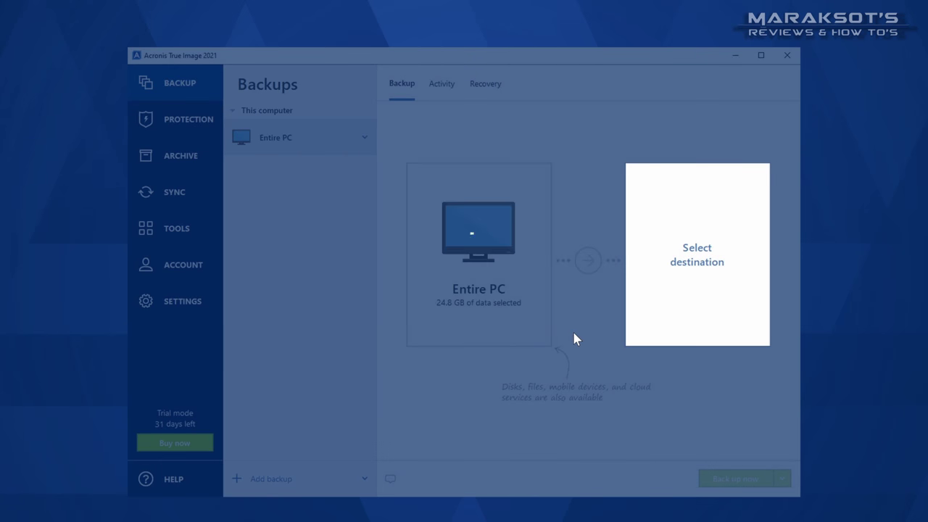
click(552, 280)
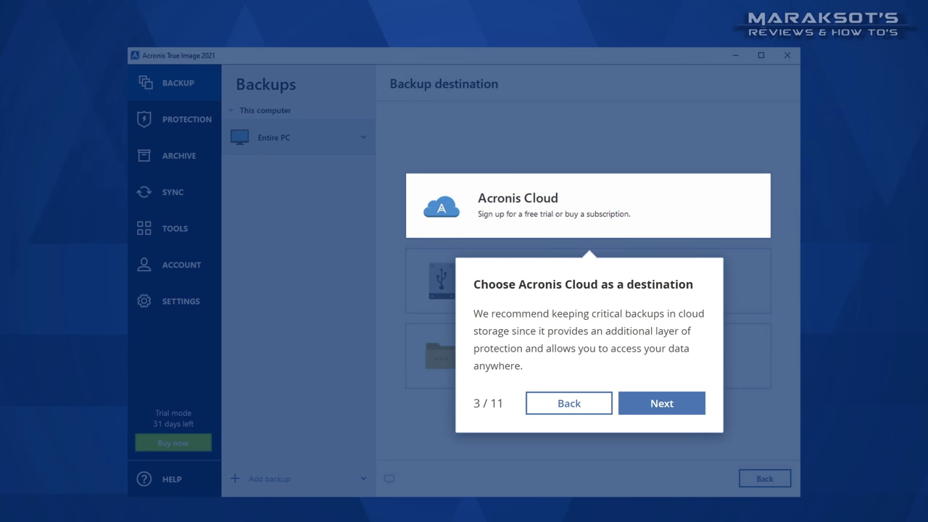
click(658, 406)
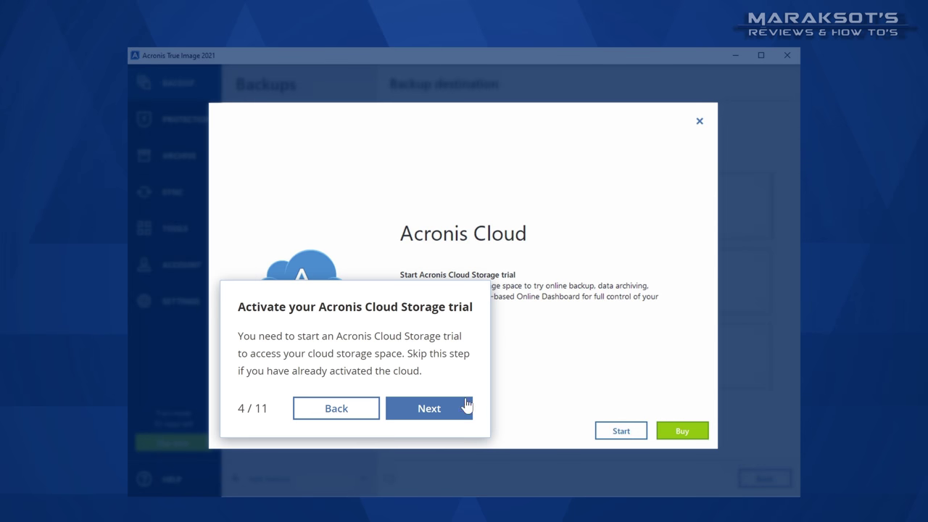
click(436, 408)
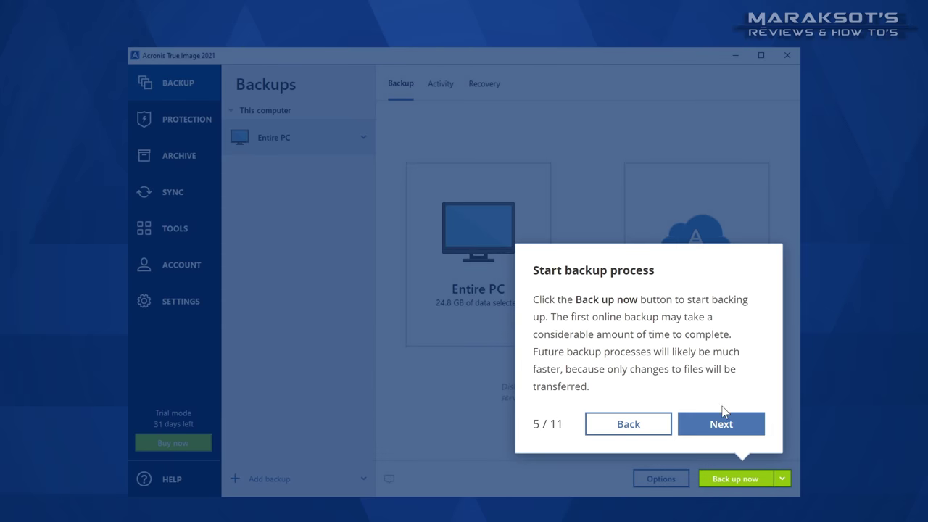
click(723, 414)
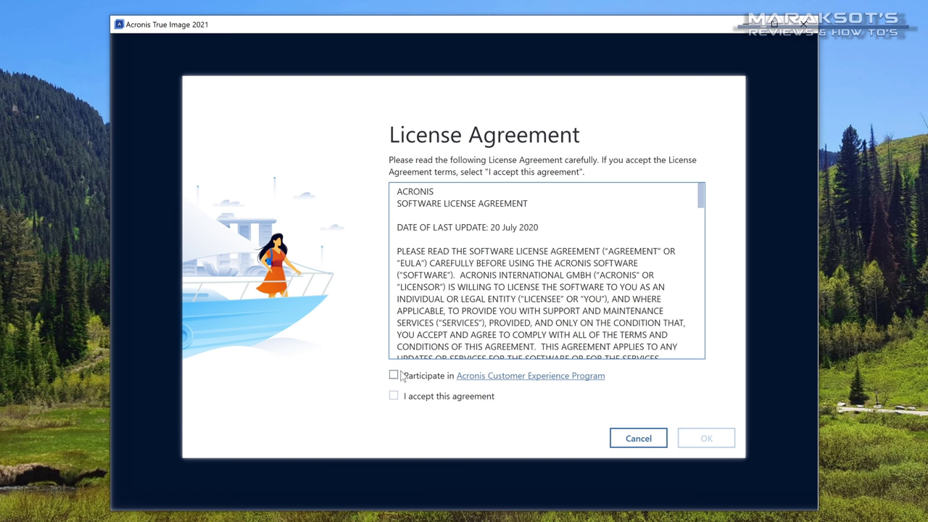
Accept the Acronis True Image license agreement and confirm it.
click(394, 396)
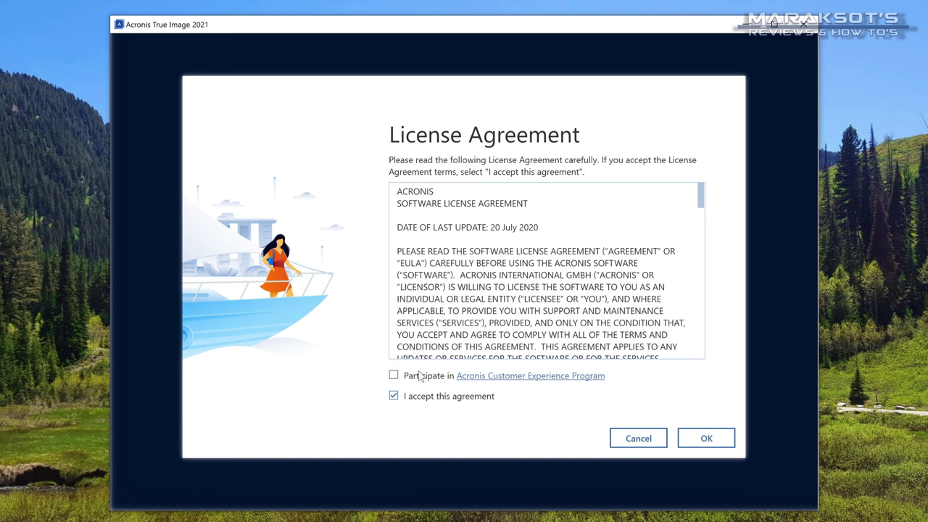
click(707, 439)
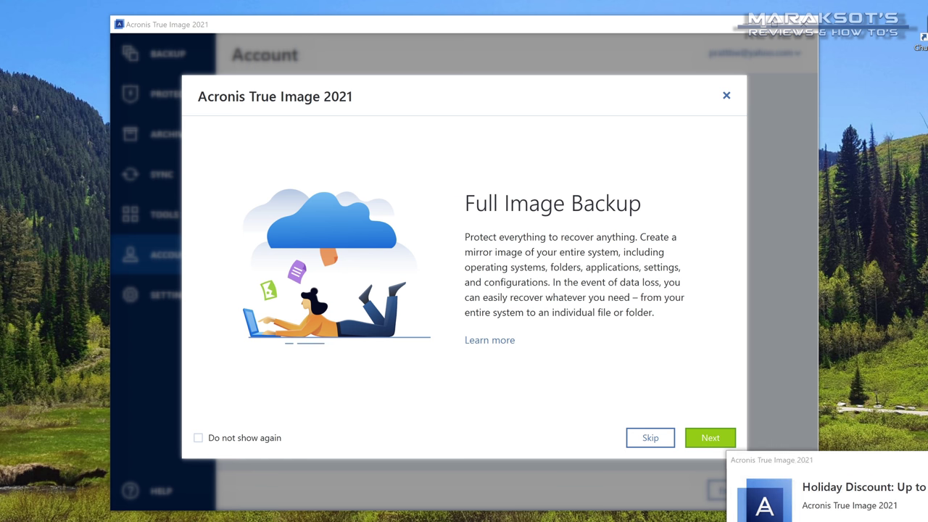
Page through the welcome screens and dismiss them with Get Started.
click(725, 447)
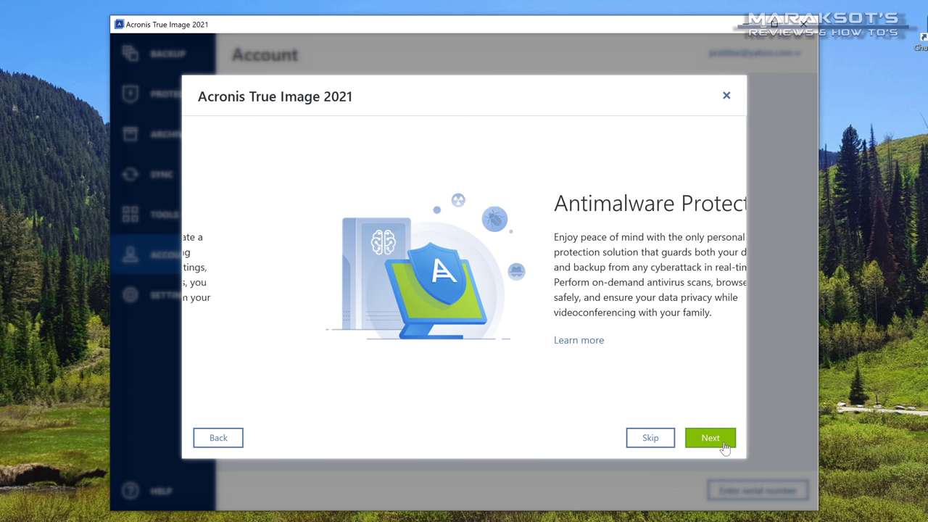
click(724, 447)
click(722, 447)
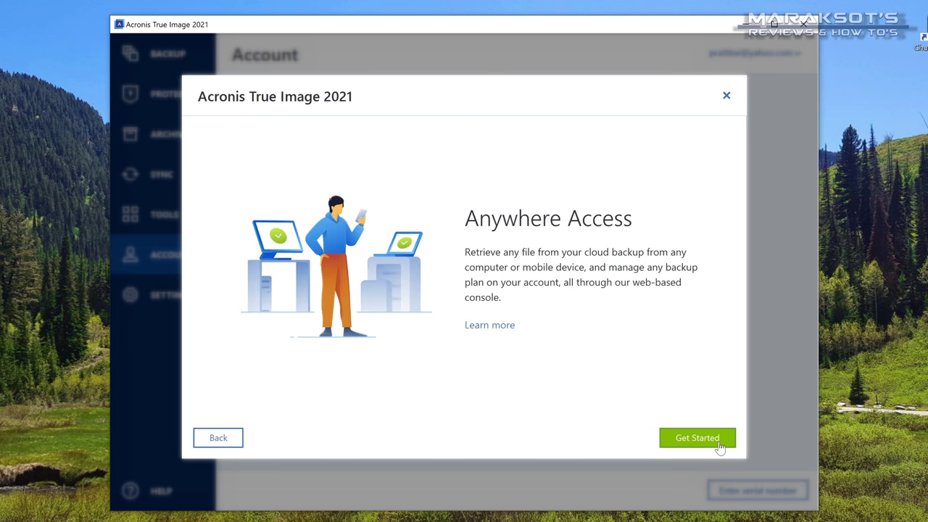
click(698, 438)
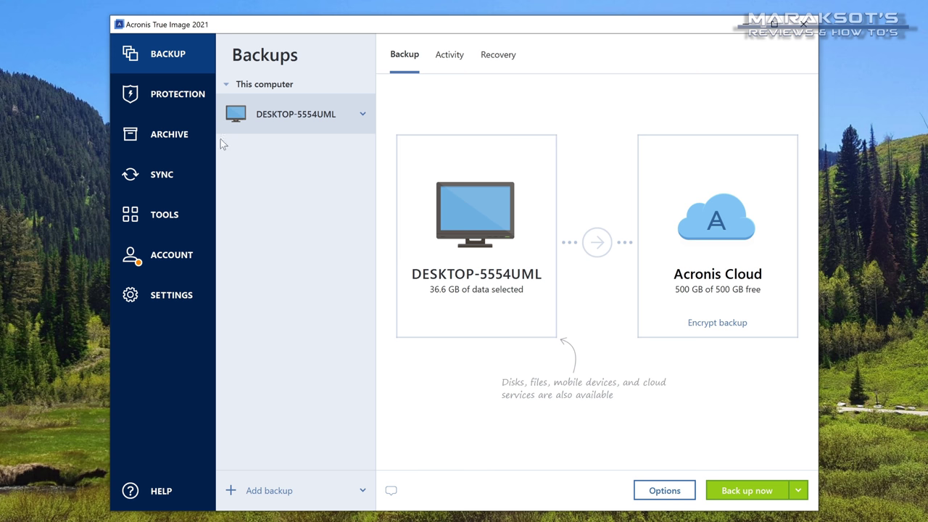
Launch the Clone Disk wizard from the Tools section.
click(167, 222)
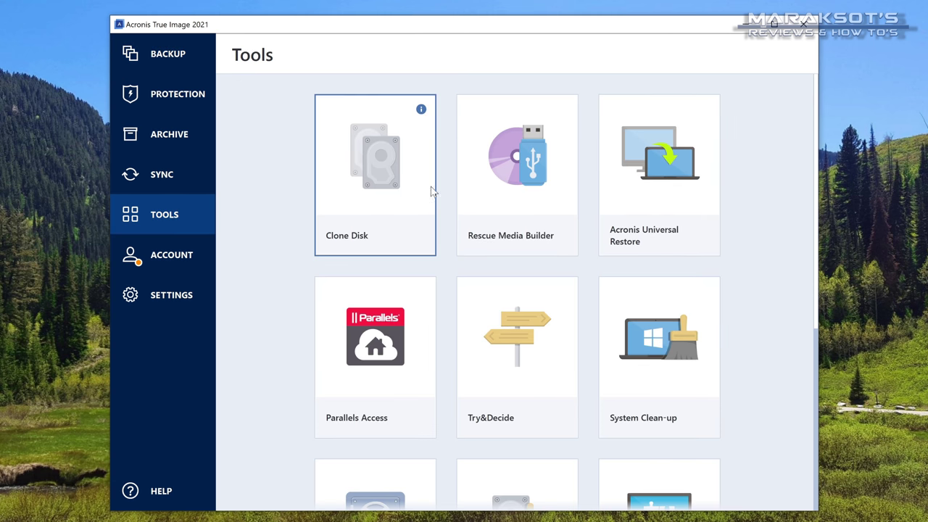
scroll(652, 197, down, 3)
scroll(648, 201, down, 1)
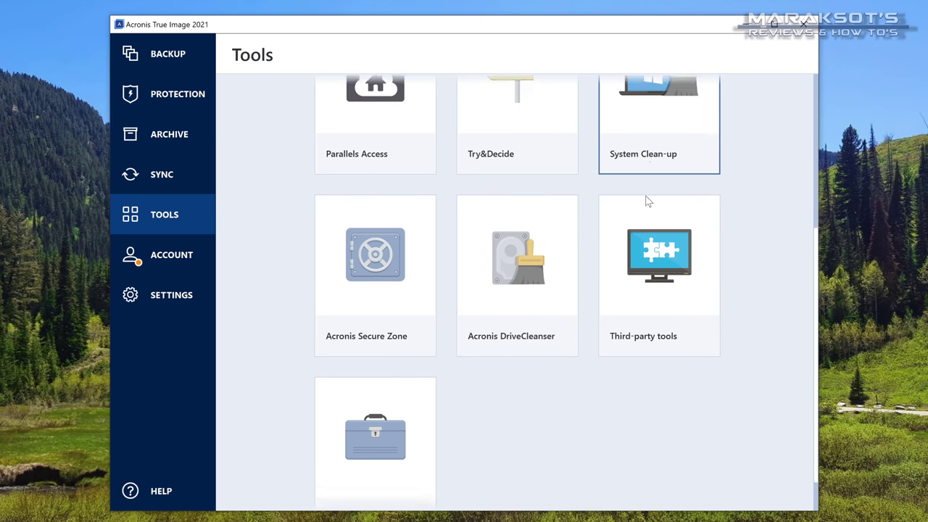
scroll(645, 205, up, 4)
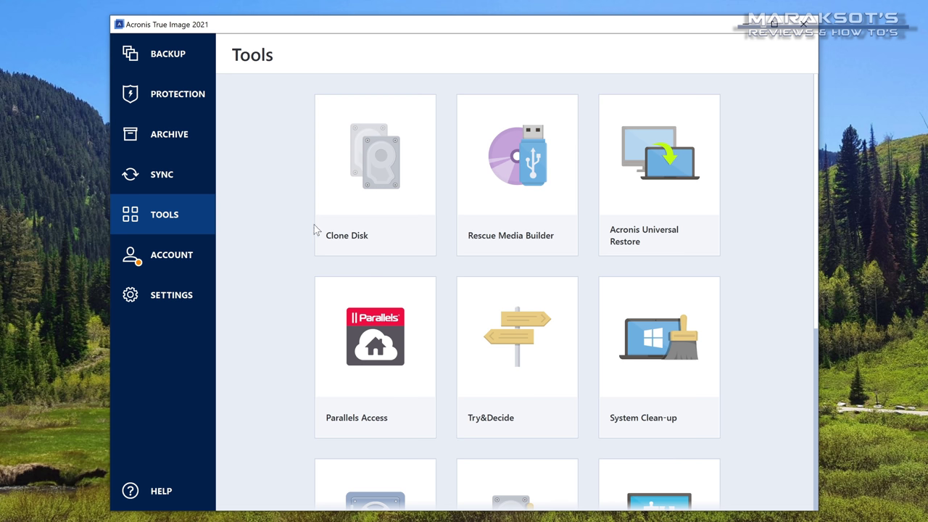
click(377, 179)
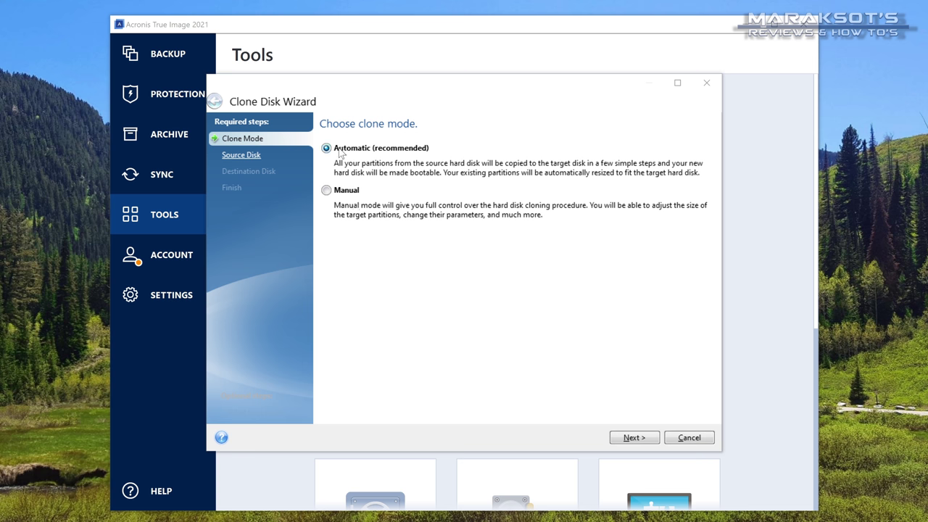
Keep Automatic clone mode and pick Disk 1 (1.819 TB, holding C:) as the source.
click(646, 439)
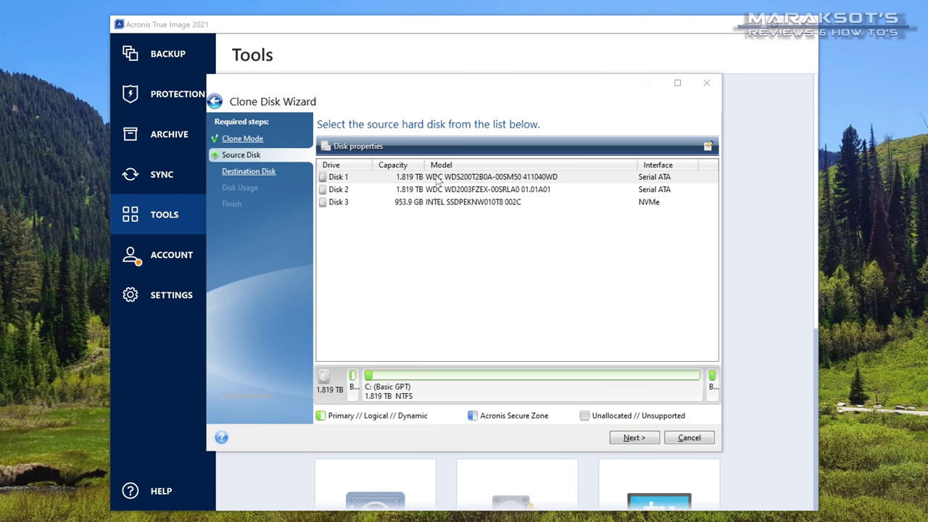
click(433, 190)
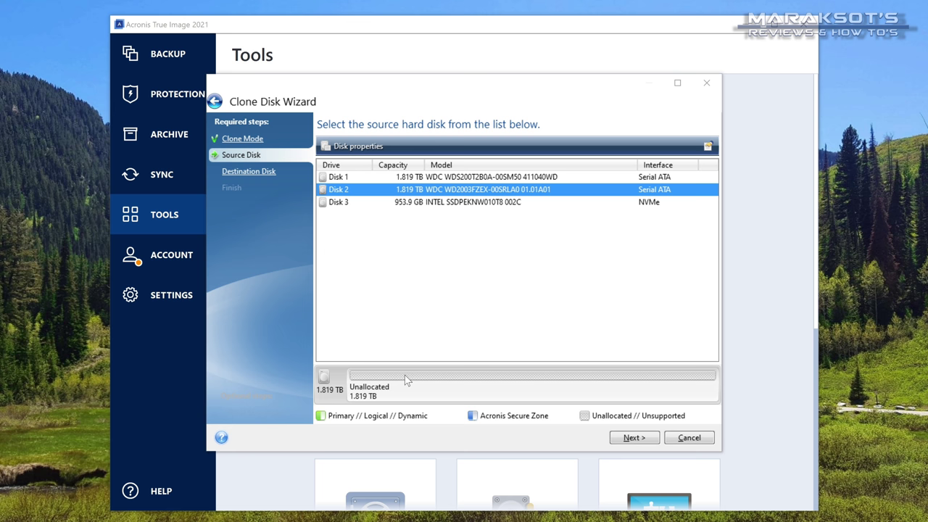
click(449, 178)
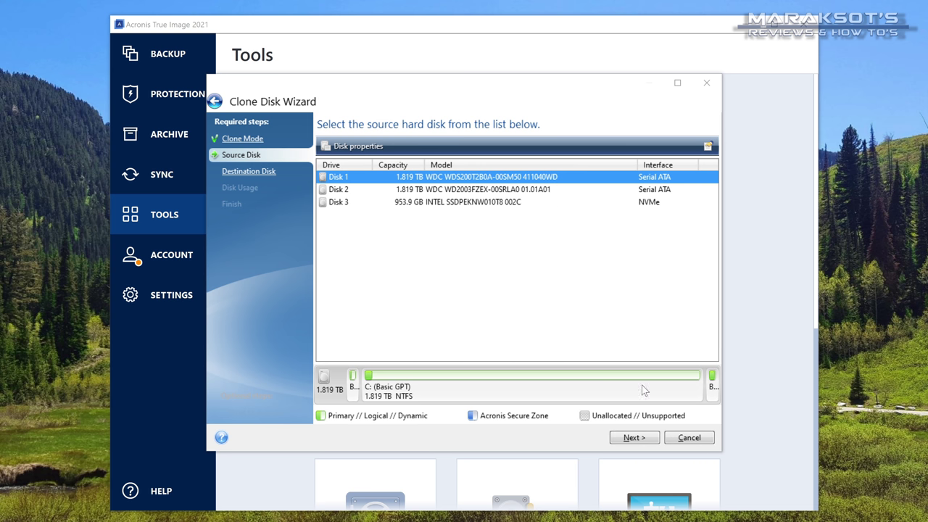
click(634, 437)
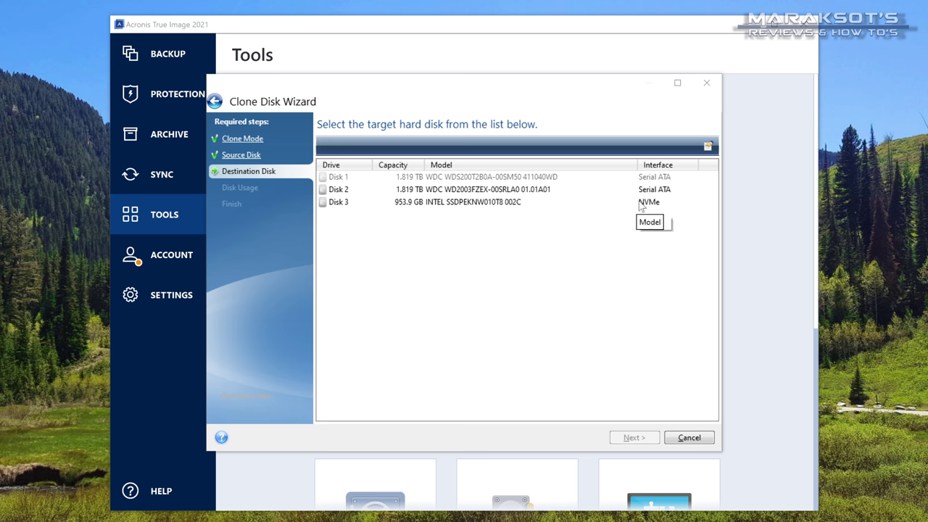
Choose the 953.9 GB Intel NVMe Disk 3 as target and approve deleting its partitions.
click(449, 205)
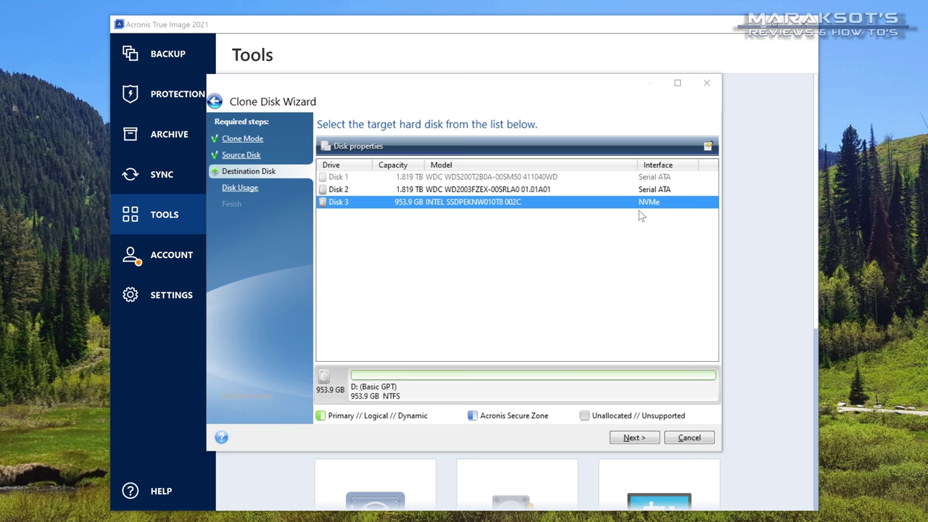
click(630, 438)
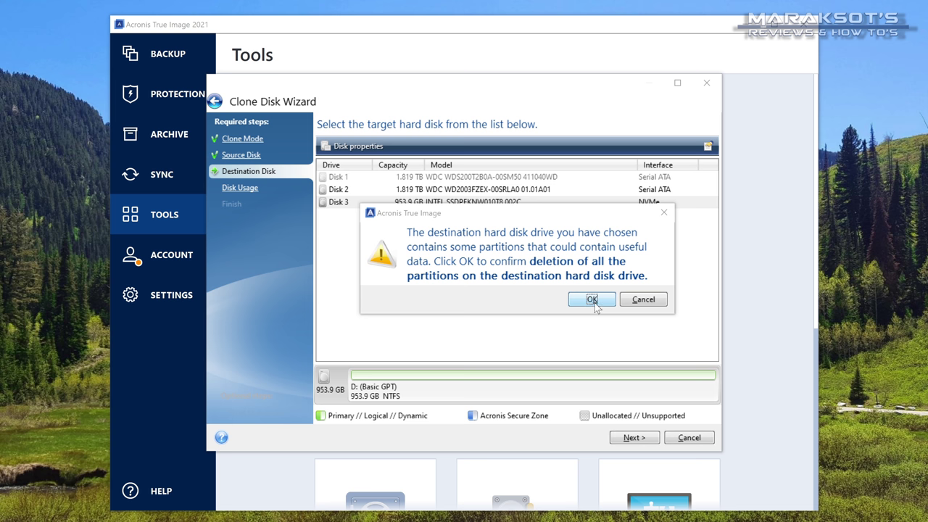
click(593, 301)
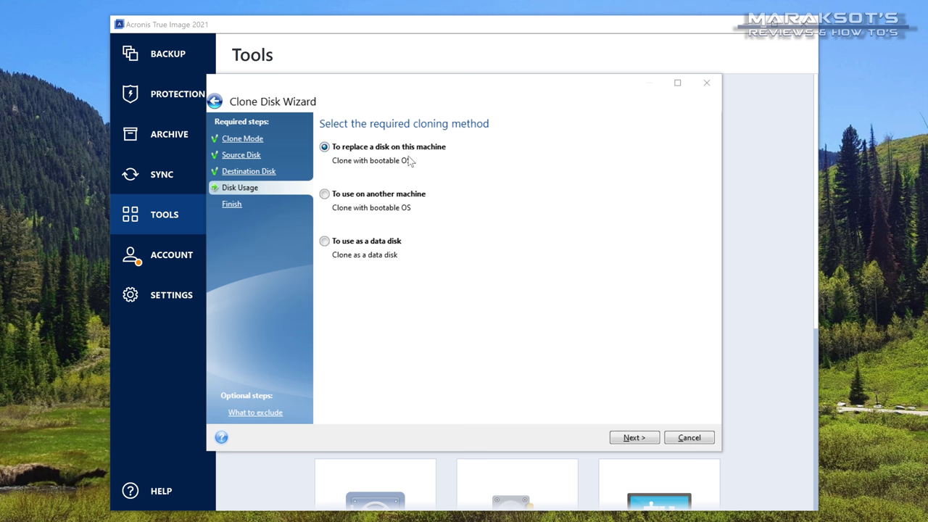
Keep the 'To replace a disk on this machine' usage and proceed to clone Disk 1 onto Disk 3.
click(646, 436)
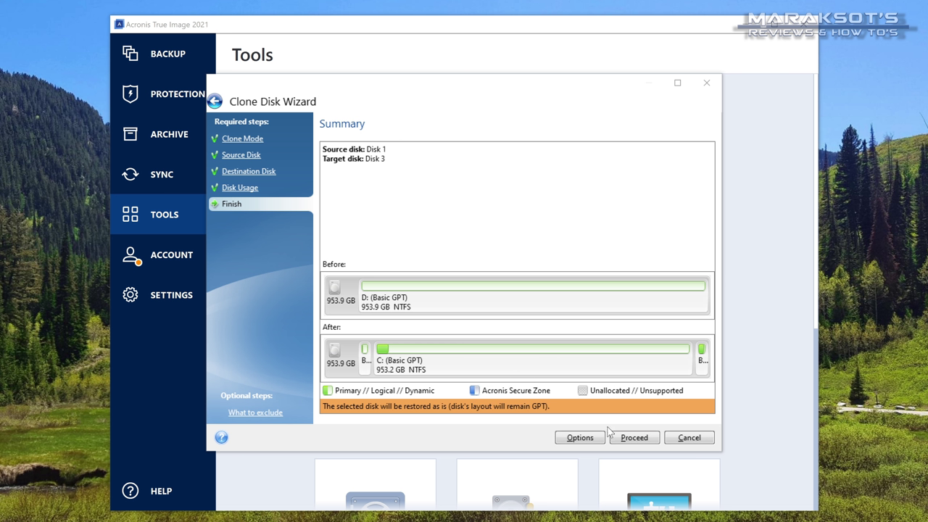
click(632, 439)
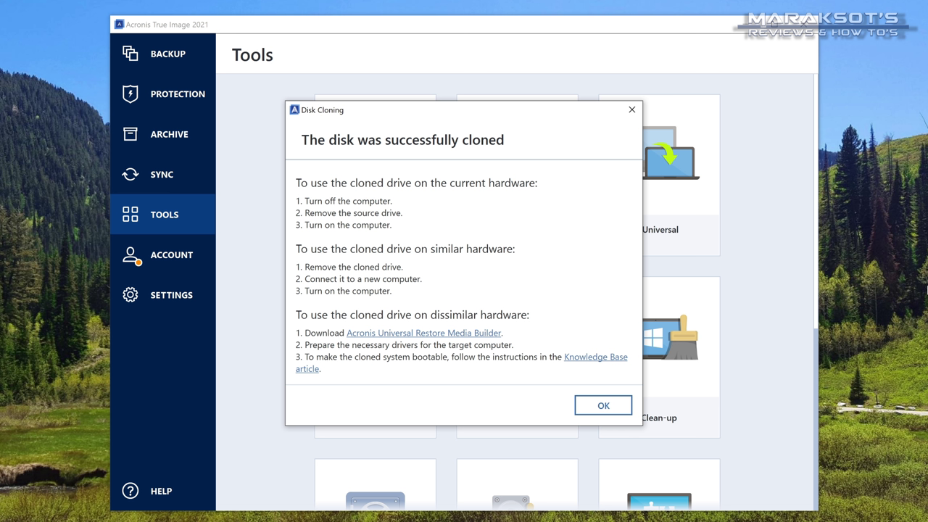
Acknowledge the 'The disk was successfully cloned' message with OK.
click(603, 406)
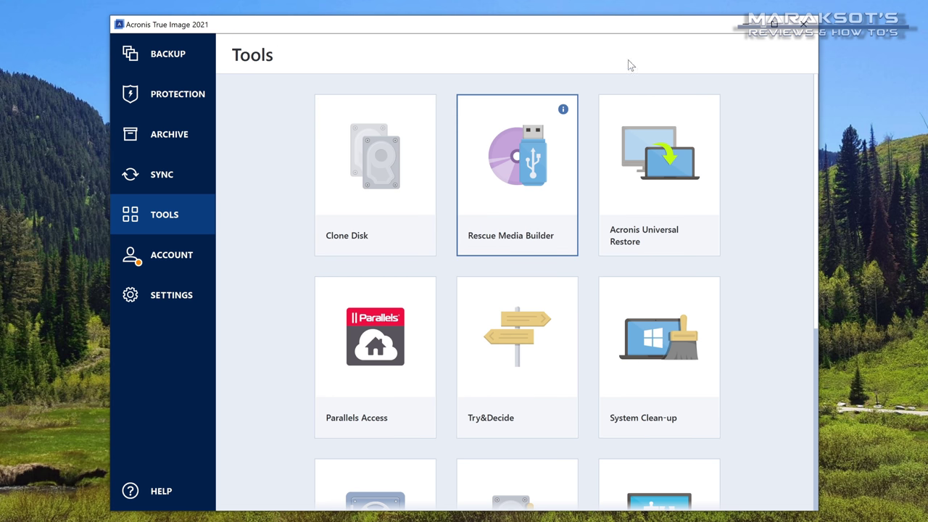
Close Acronis True Image and restart Windows from the Start power options.
click(804, 24)
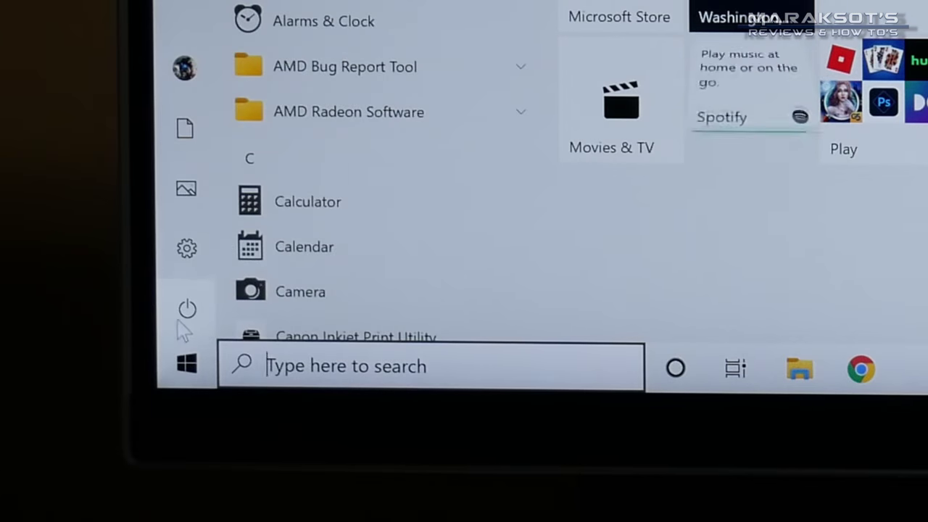
click(189, 310)
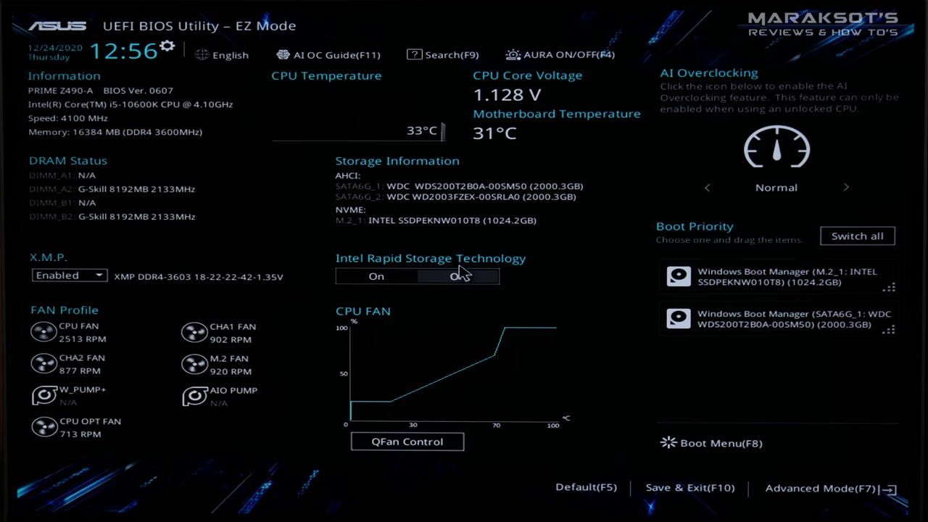
Switch the BIOS from EZ Mode to Advanced Mode and move to the Boot page.
key(plus)
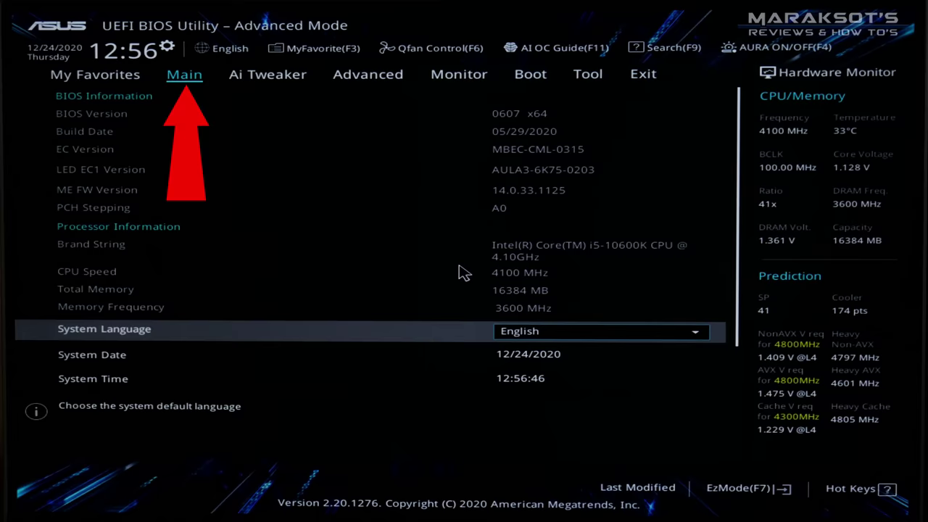
key(Right)
key(Right)
key(Right)
key(Right)
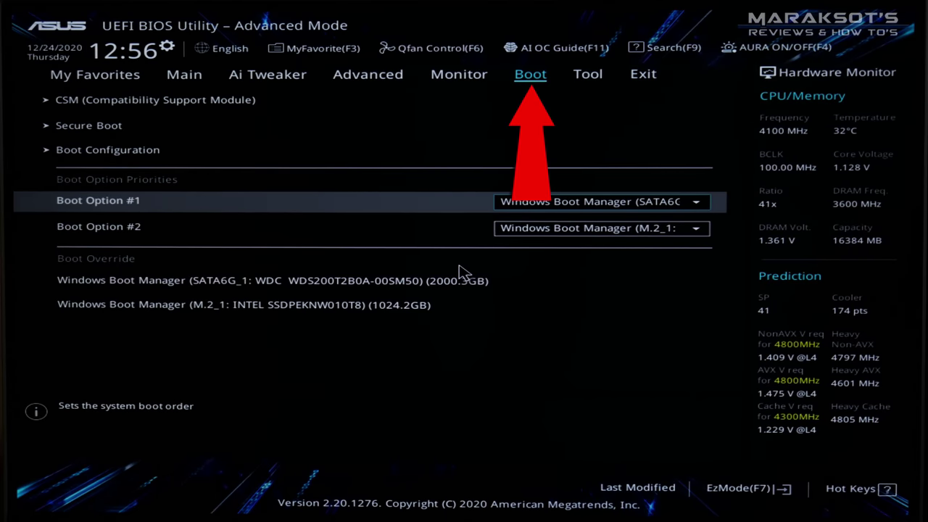
Set Boot Option #1 to the M.2_1 Intel NVMe SSD's Windows Boot Manager.
key(Down)
key(Up)
key(Up)
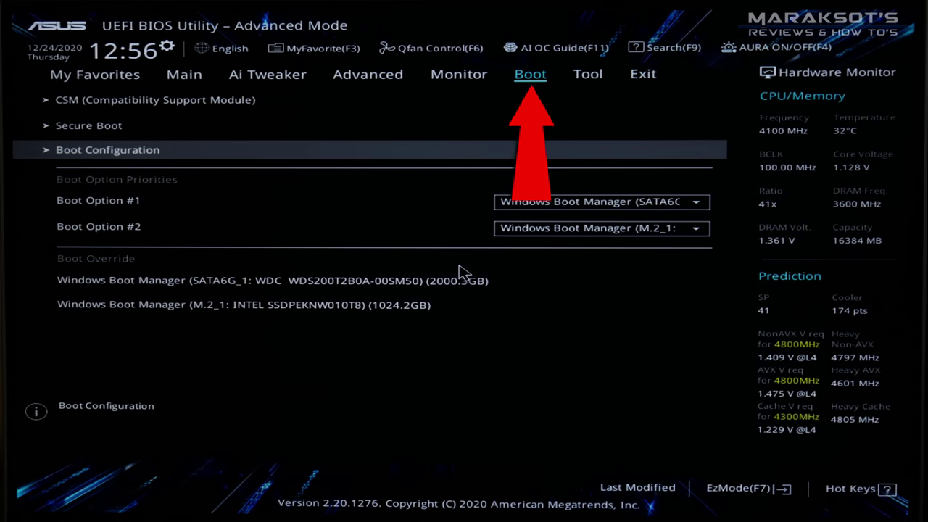
key(Down)
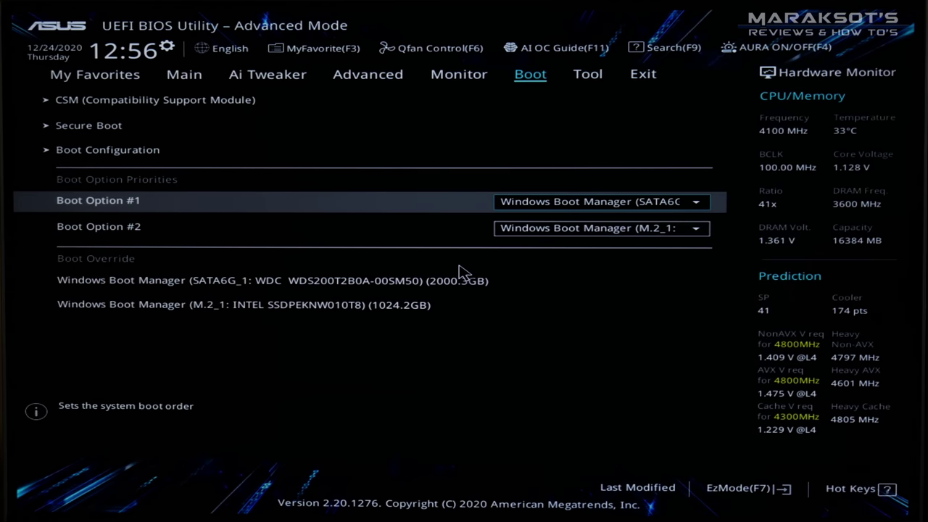
key(Return)
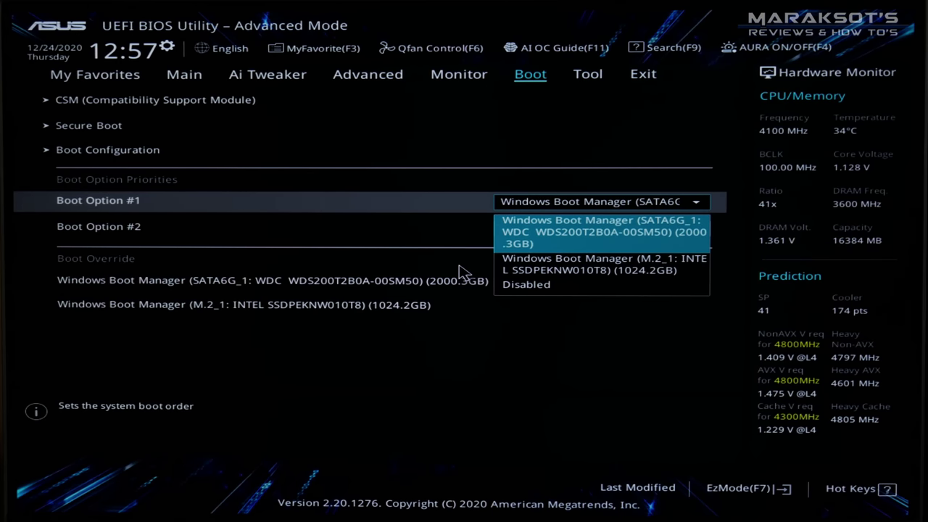
key(Down)
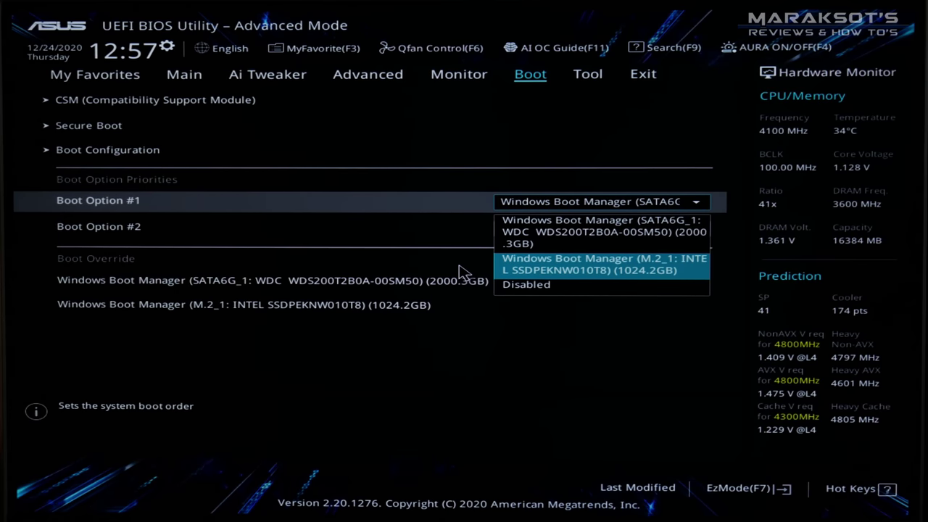
key(Return)
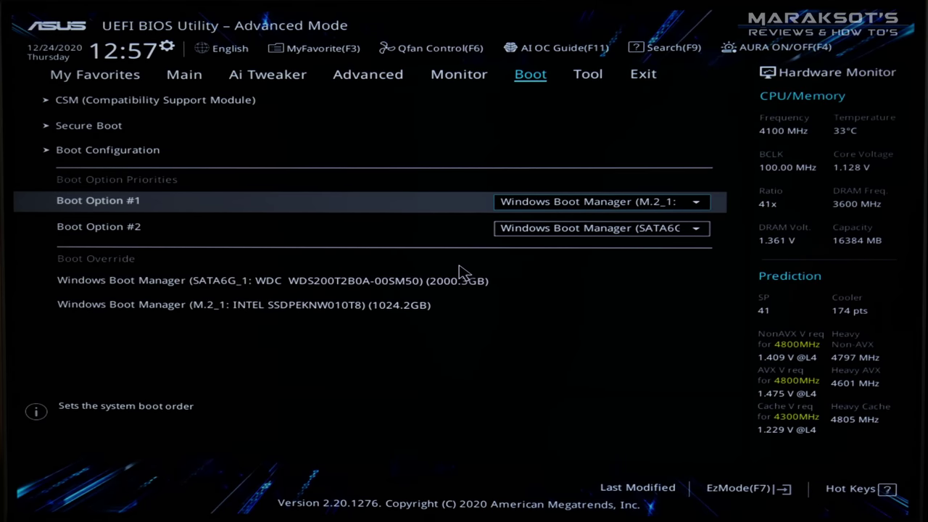
Save the BIOS changes and reset from the Exit section.
key(Right)
key(Right)
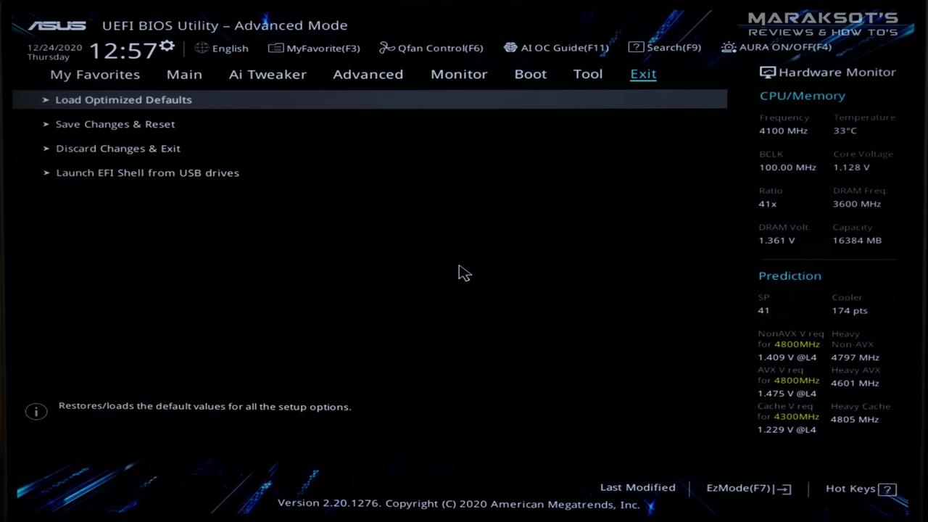
key(Down)
key(Return)
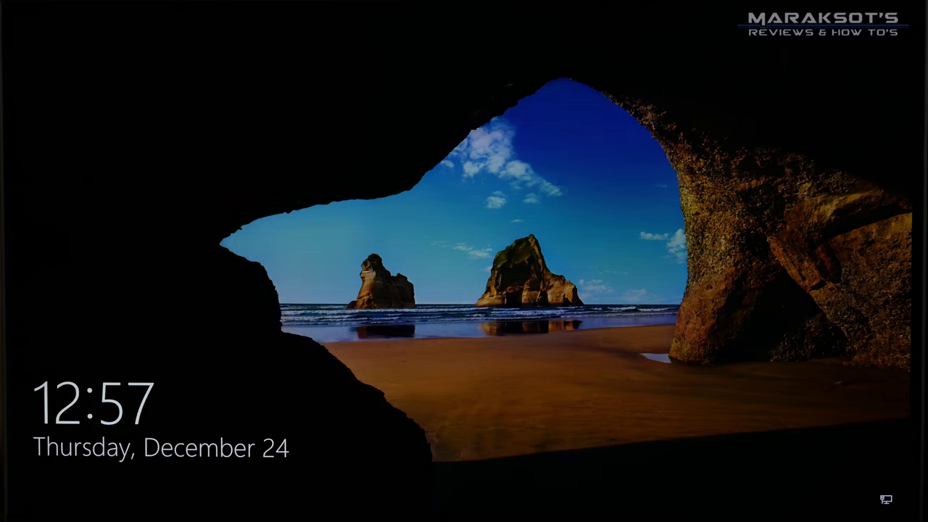
Sign in with the PIN, expand the video description and follow the United States Amazon storefront link.
key(space)
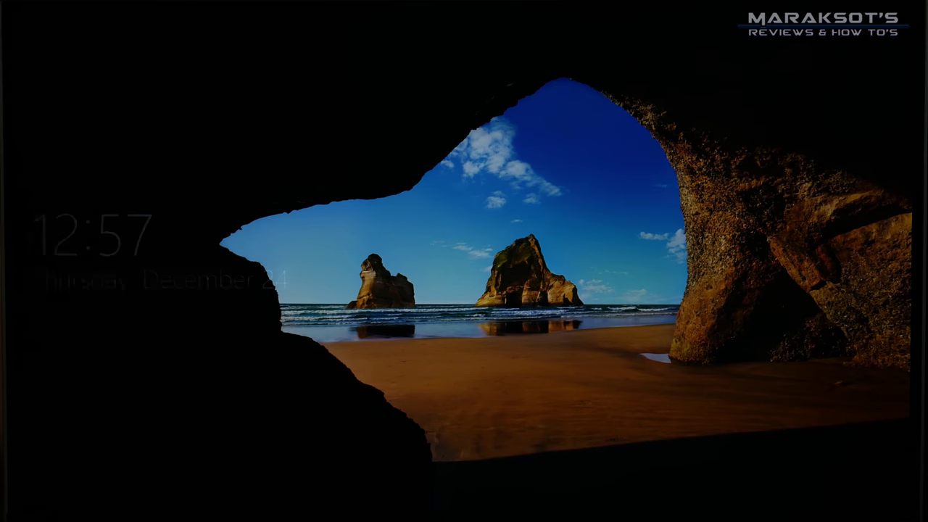
text(1234)
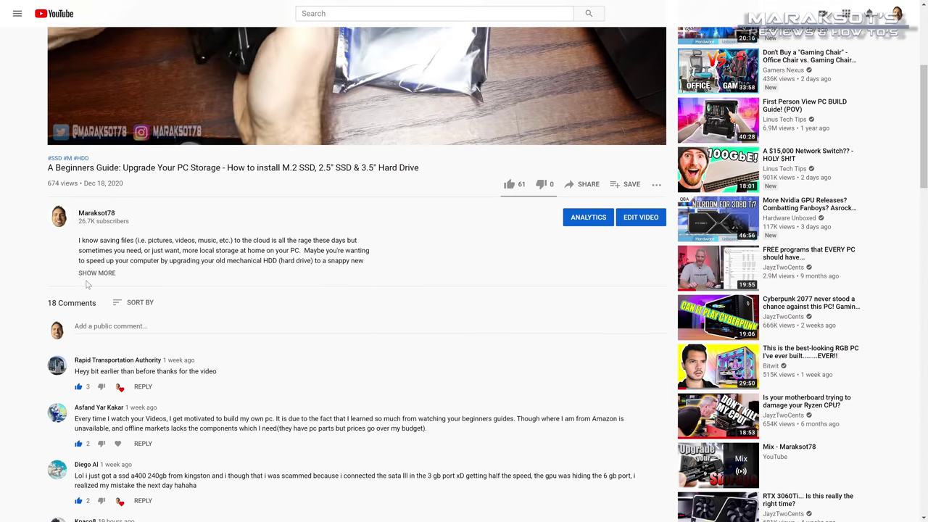
click(97, 330)
scroll(96, 330, down, 2)
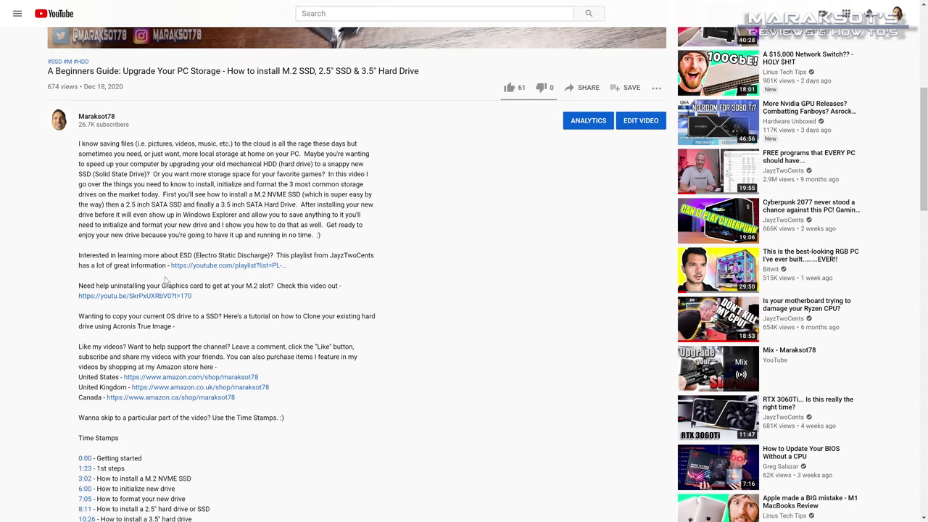
click(205, 378)
scroll(206, 380, down, 3)
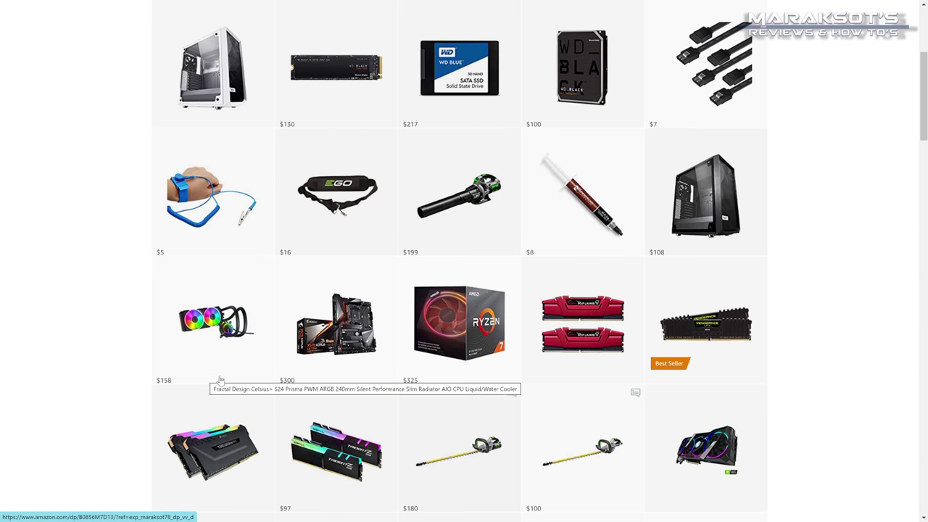
Scroll up to the 'Maraksot's Reviews & How To's' storefront banner and its PC-parts grid.
scroll(370, 377, up, 3)
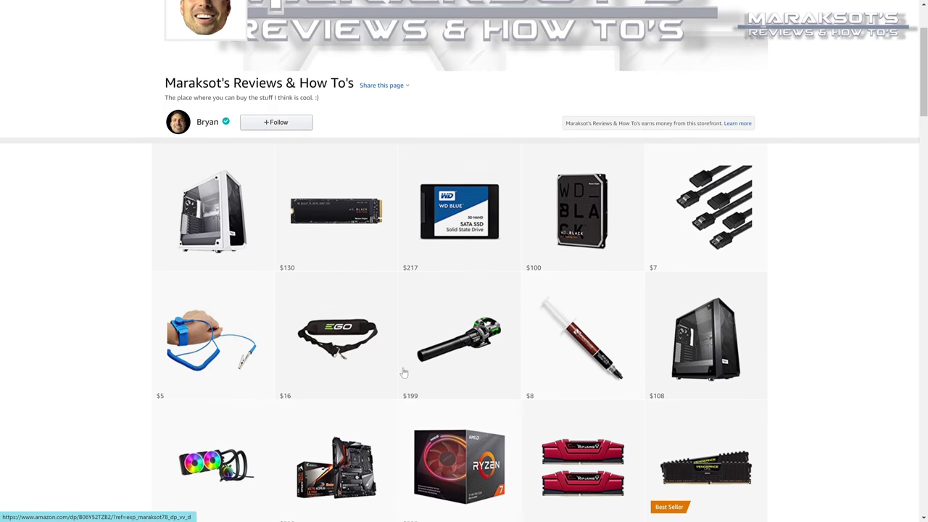
scroll(388, 269, up, 1)
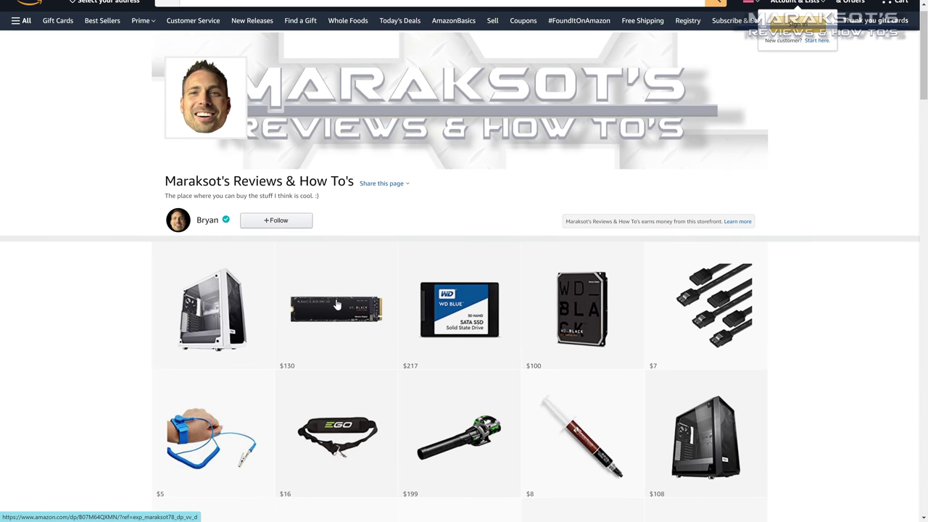